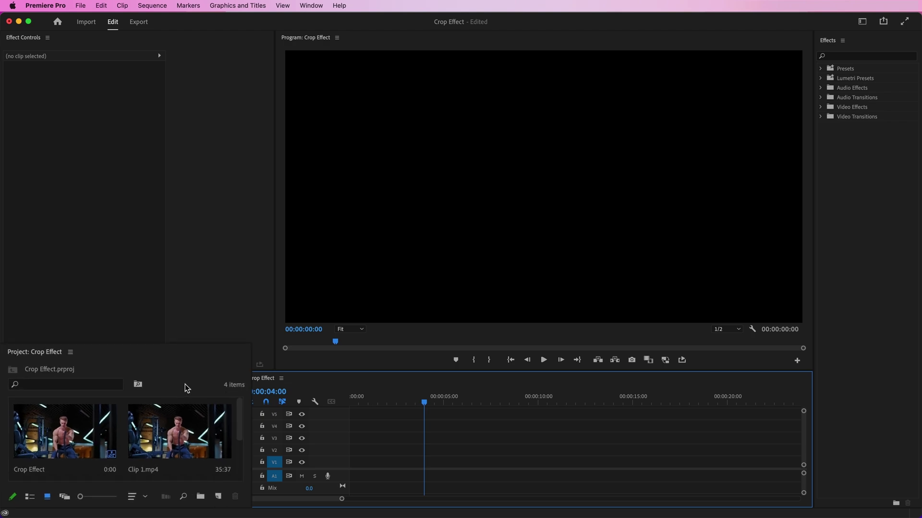
- Add a 4096×2160 Color Matte in pure white FFFFFF, keeping the default name Color Matte
right_click(154, 406)
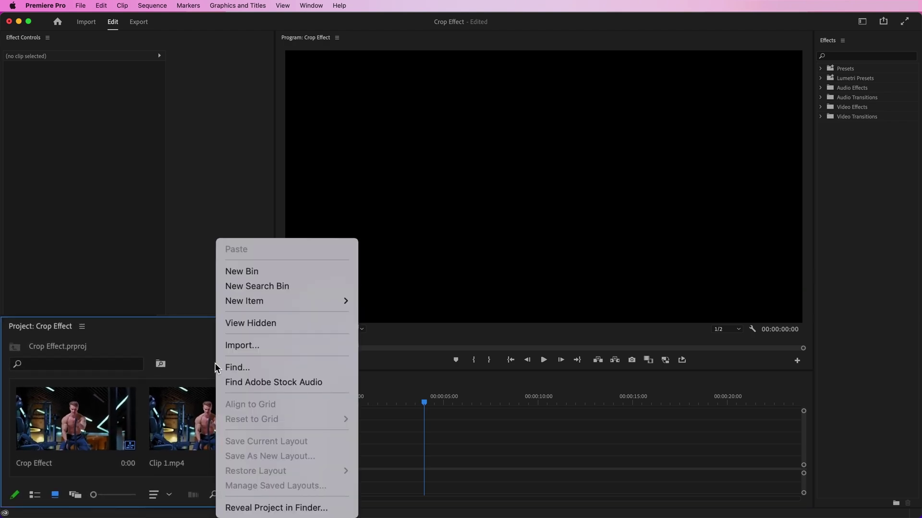
mouse_move(263, 305)
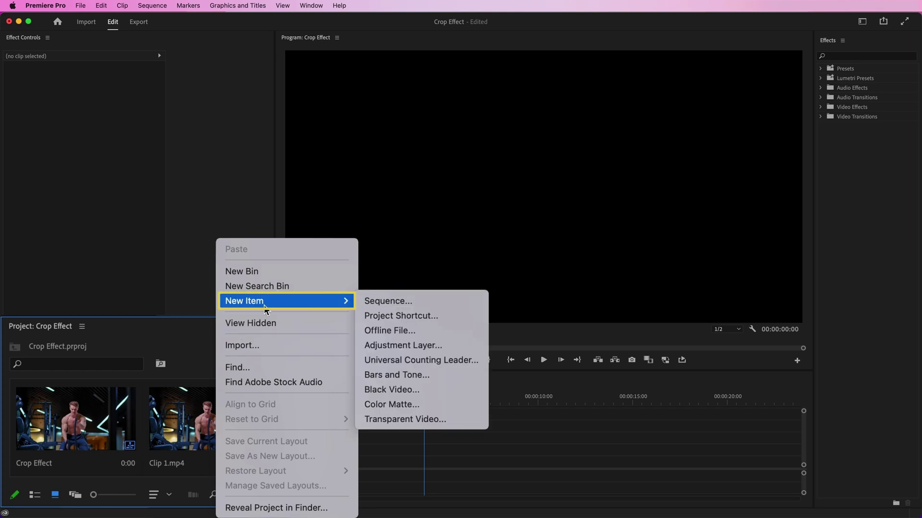
click(415, 404)
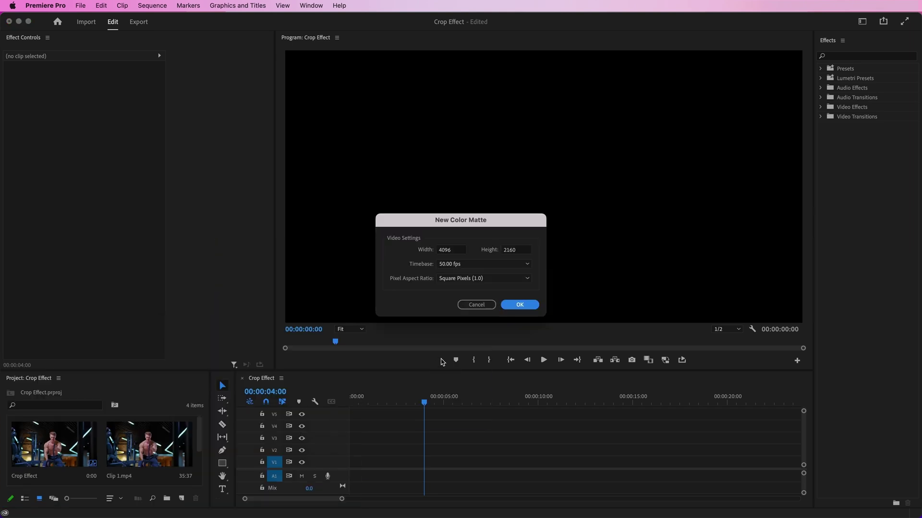
click(513, 308)
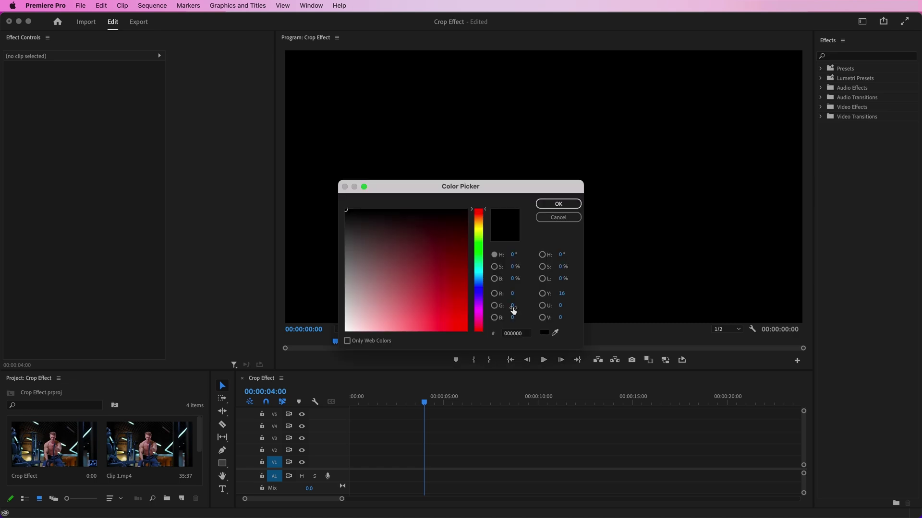
drag(432, 281, 329, 337)
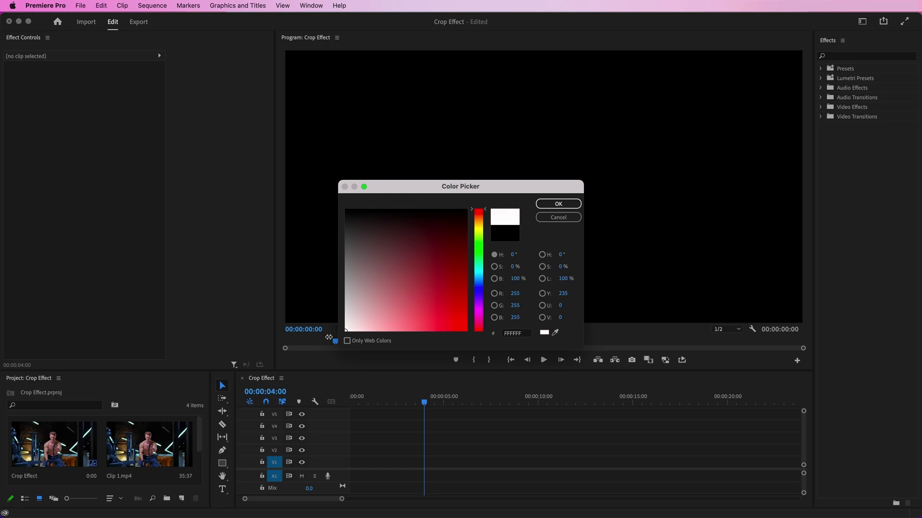
click(564, 204)
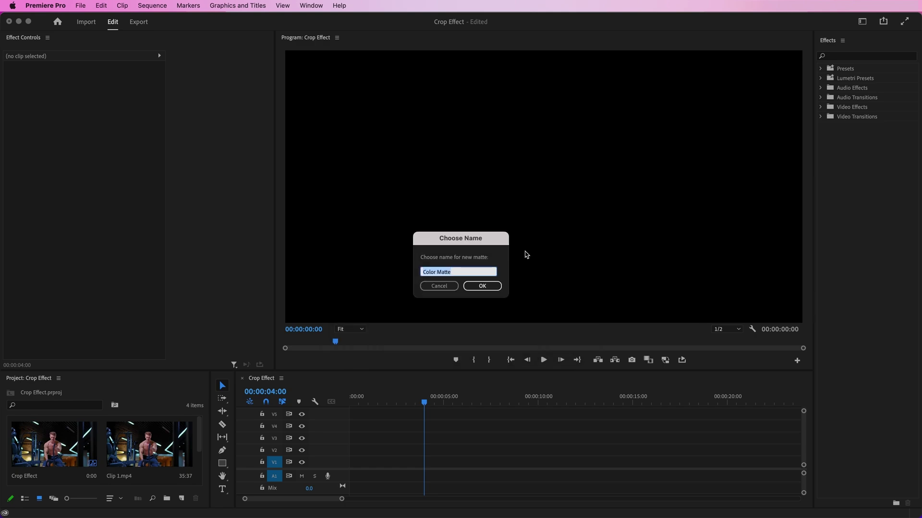
click(483, 286)
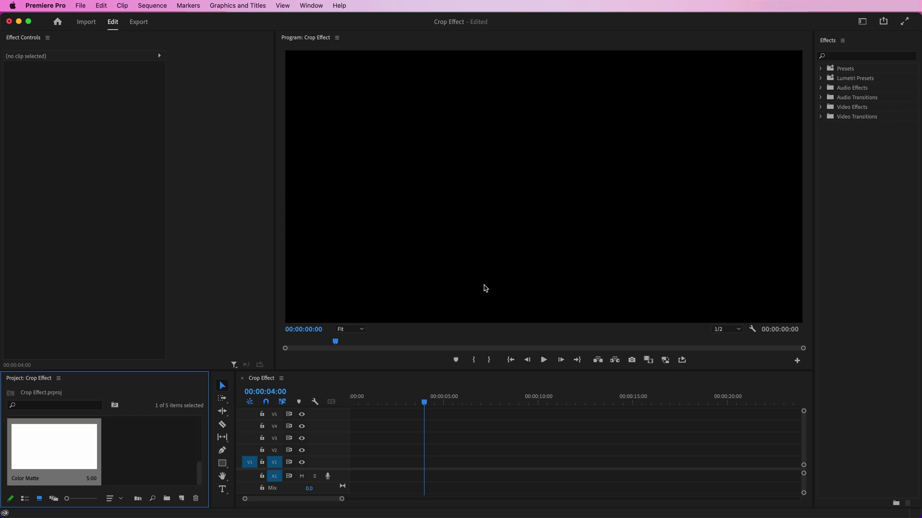
- Place Color Matte on V1, Clip 1.mp4 on V2, and Clip 2.mp4 on V3 starting slightly later
drag(57, 433, 747, 463)
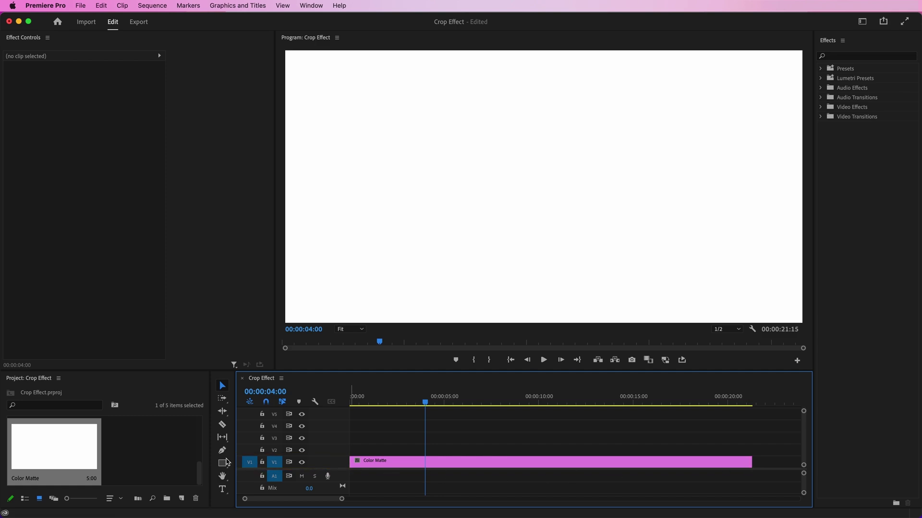
scroll(175, 426, up, 3)
drag(182, 416, 365, 440)
drag(240, 359, 449, 326)
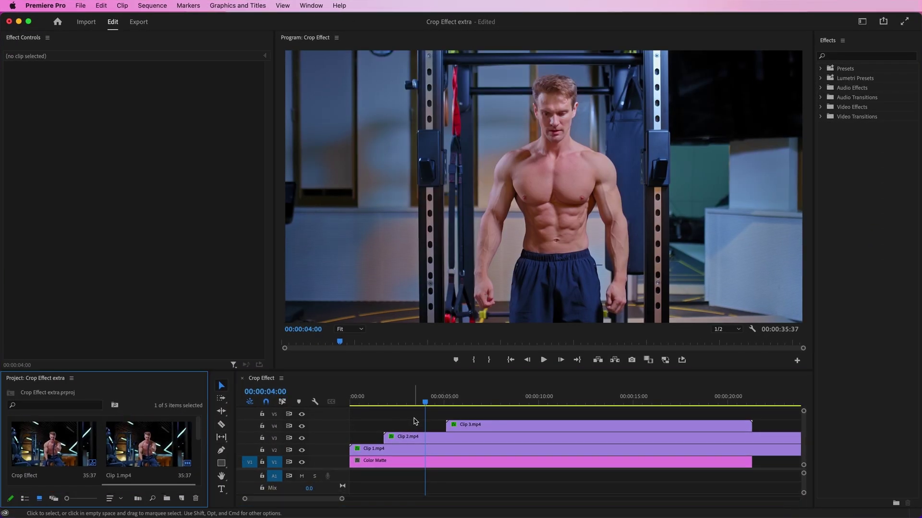
- Select the three gym clips, search the Effects panel for 'crop', and drop Crop onto them
drag(416, 421, 464, 454)
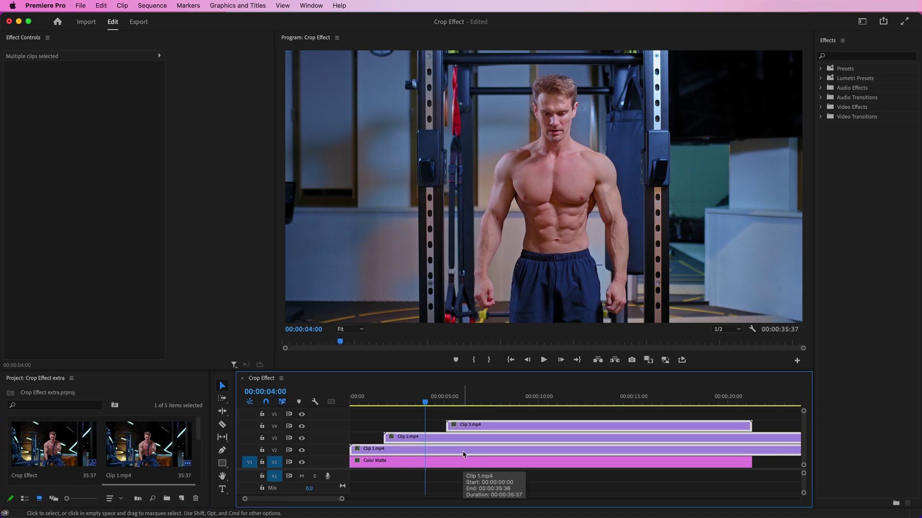
click(309, 4)
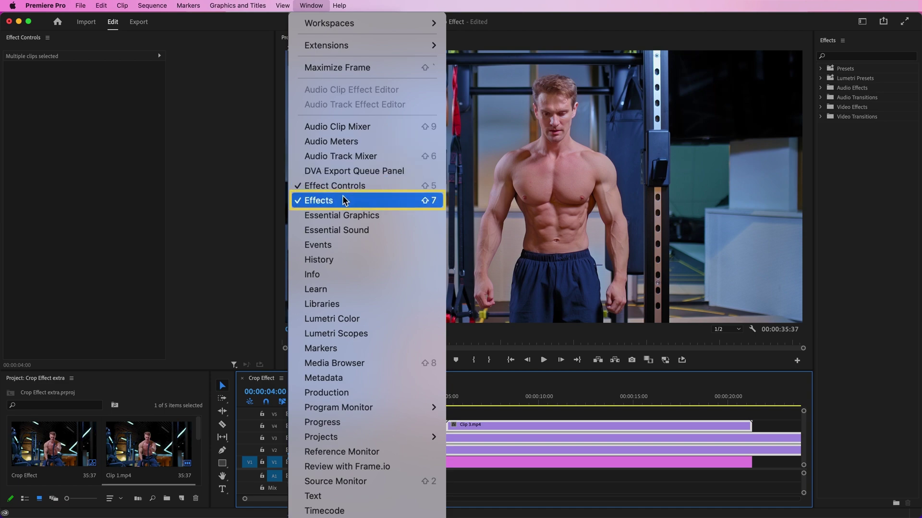
click(344, 200)
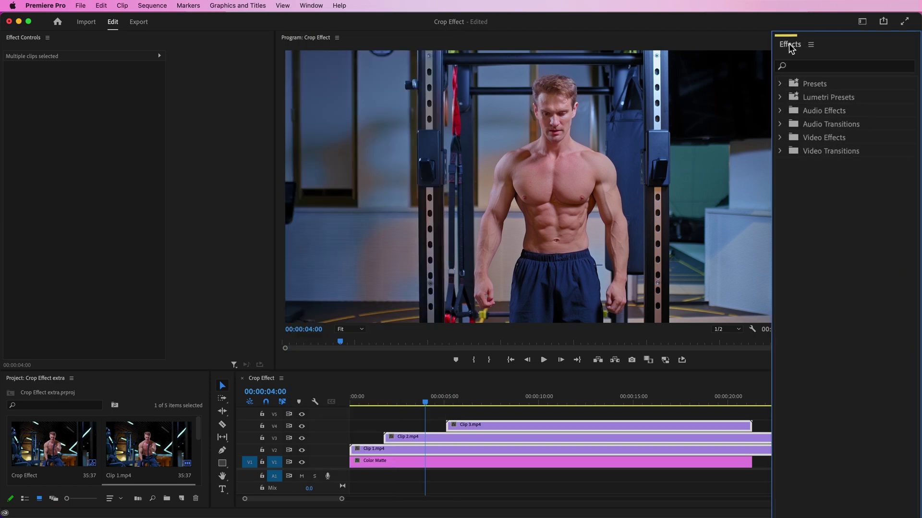
click(821, 67)
text(crop)
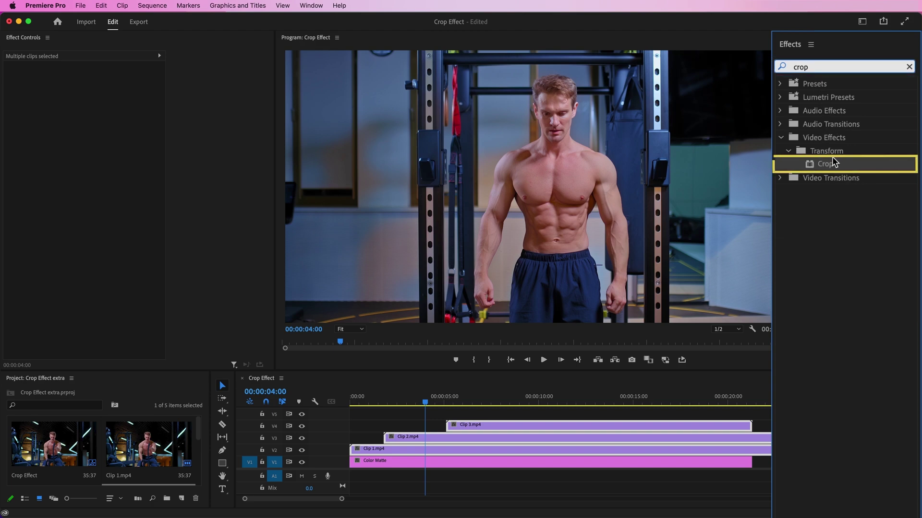
drag(847, 126, 513, 428)
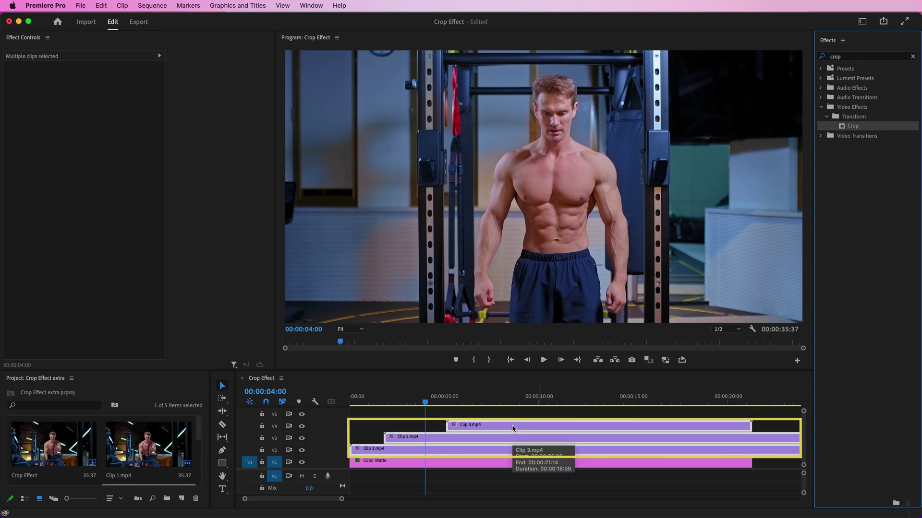
- Select Clip 1.mp4 and hide tracks V3 and V4
click(375, 438)
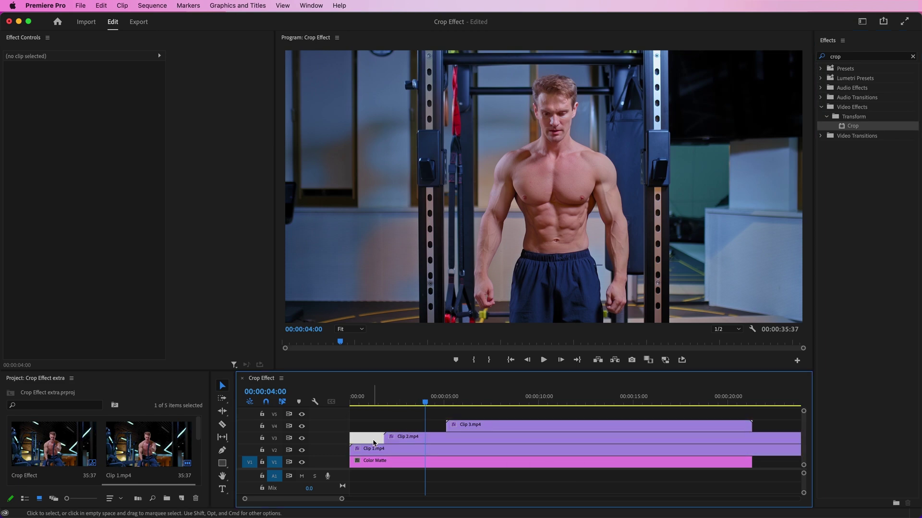
click(375, 448)
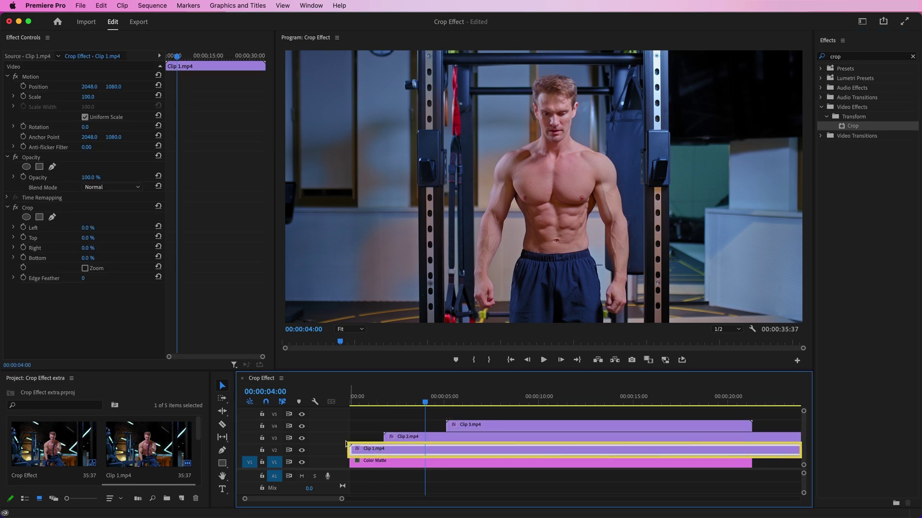
click(301, 426)
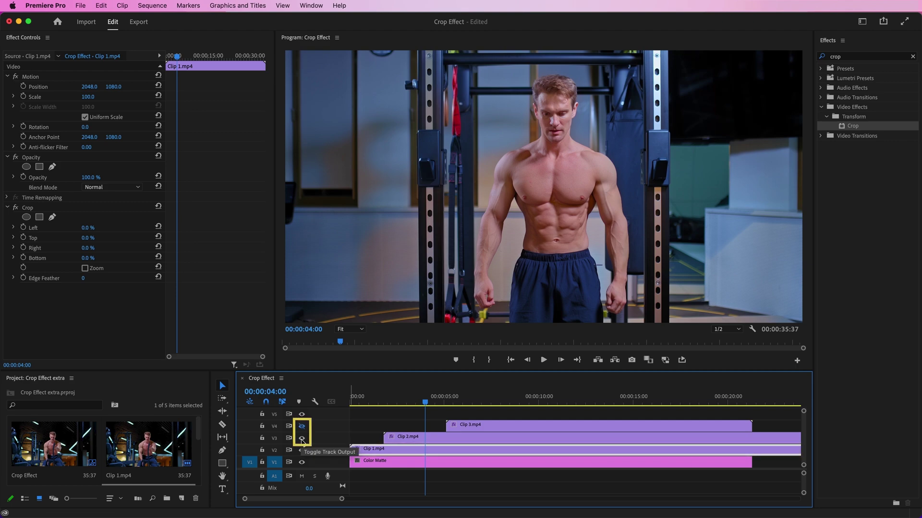
click(301, 438)
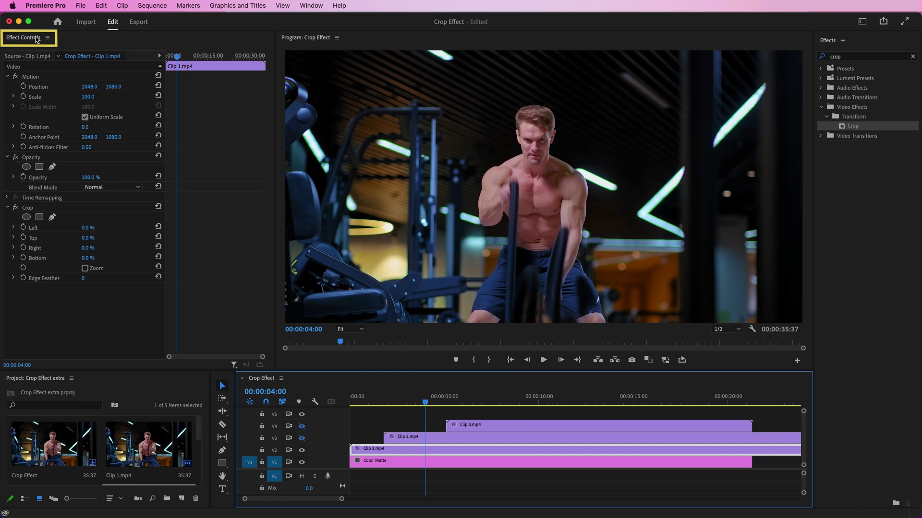
- Keyframe Clip 1 from 4 to 6 seconds, sliding to Position X 3077 with 25% left and right crop
click(23, 86)
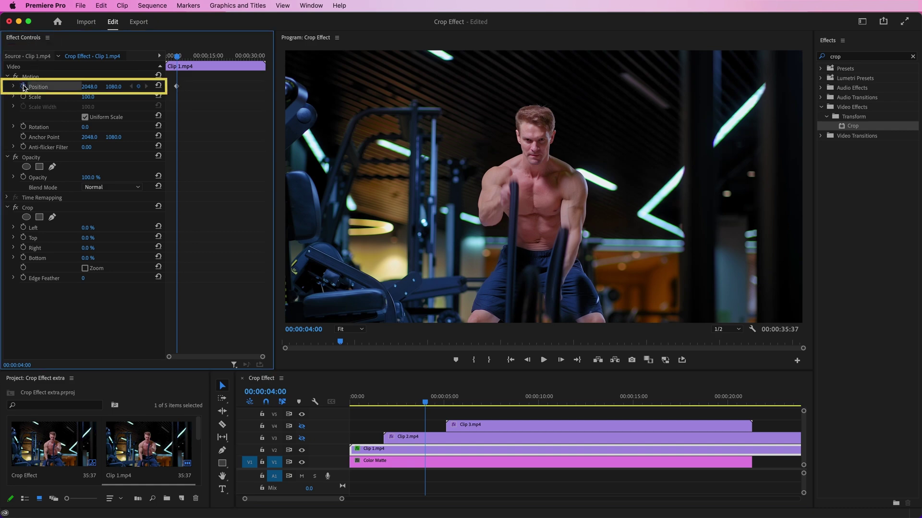
click(26, 228)
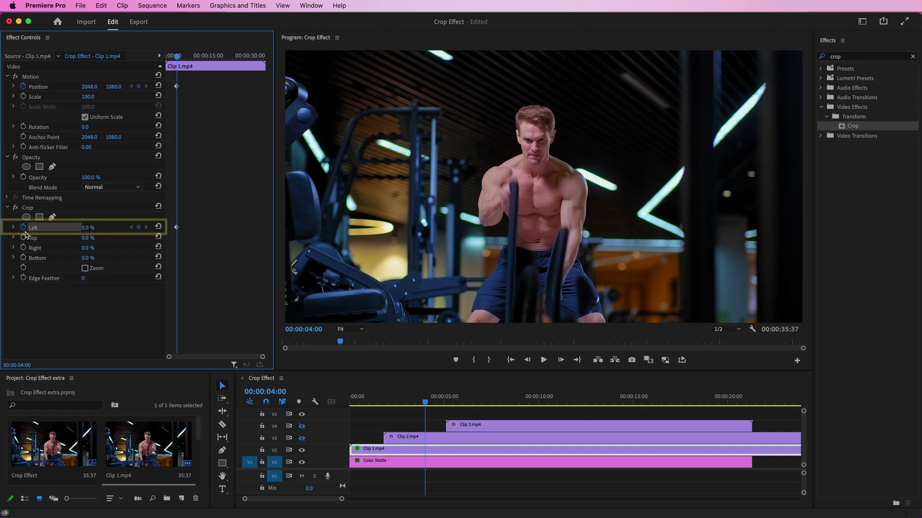
click(23, 248)
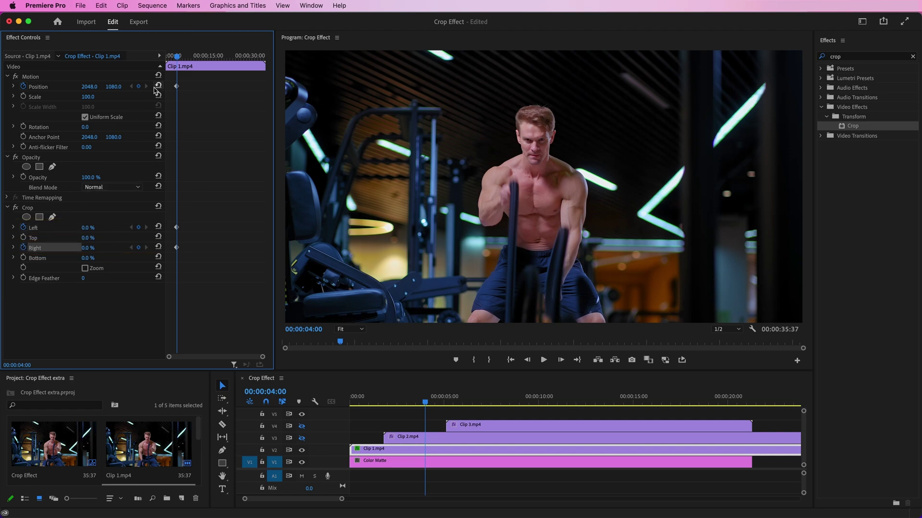
drag(177, 57, 183, 59)
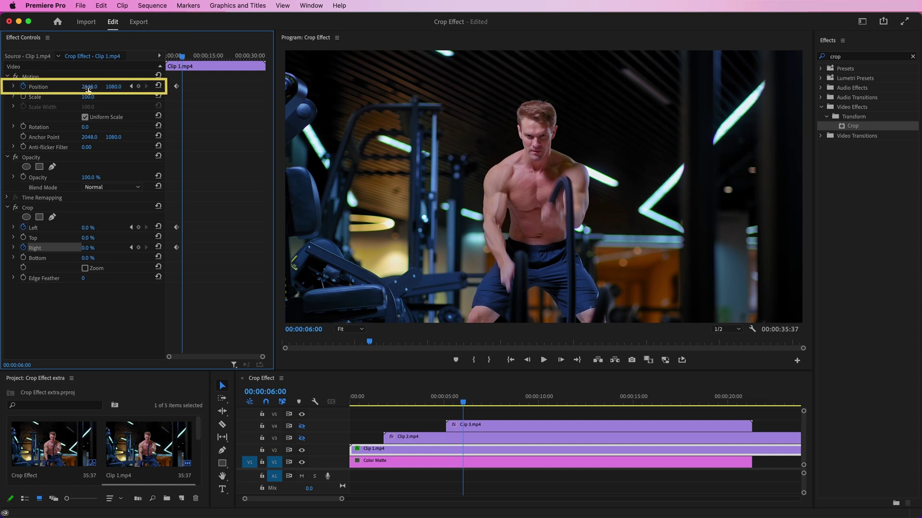
drag(91, 87, 145, 87)
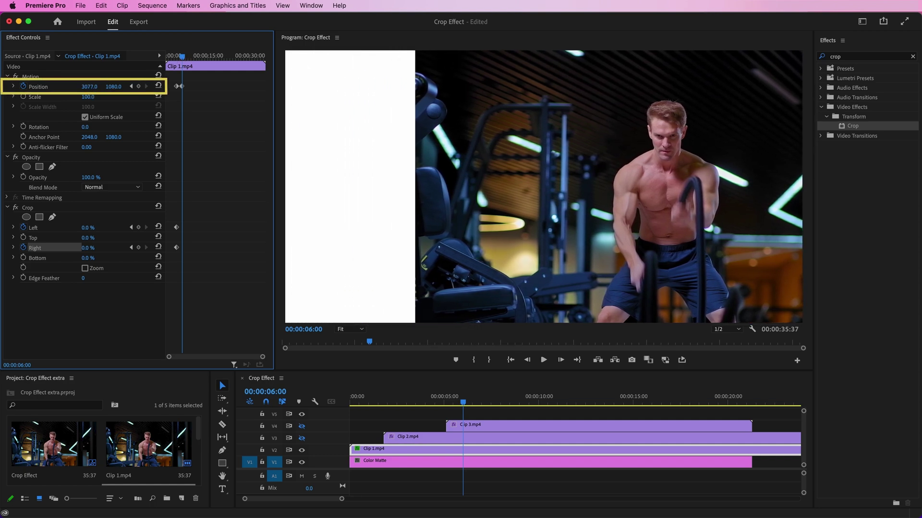
drag(88, 228, 95, 248)
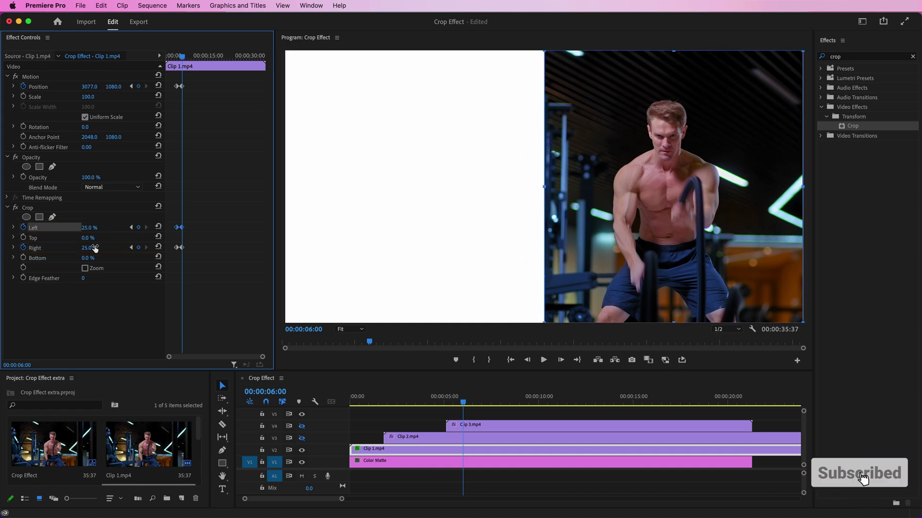
- Show V3 and keyframe Clip 2 at Position X 1052 with 24% left and 26% right crop
click(301, 438)
click(401, 438)
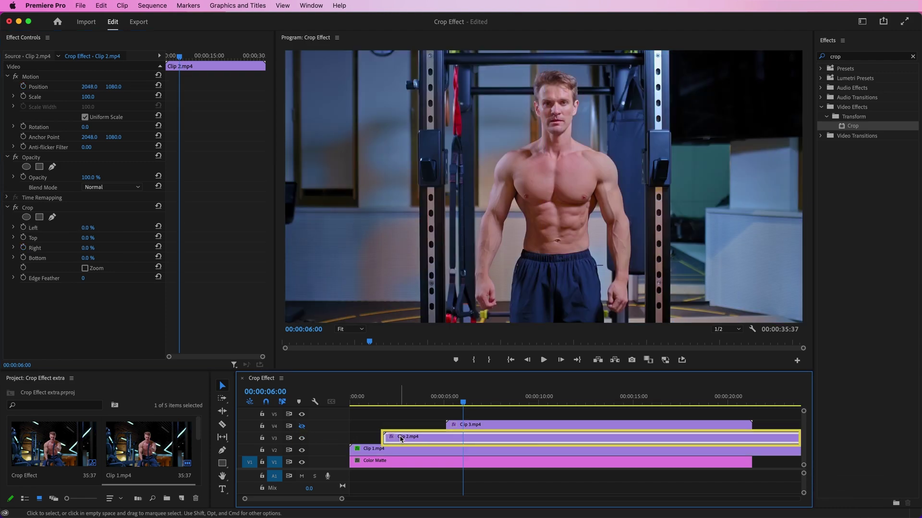
click(34, 41)
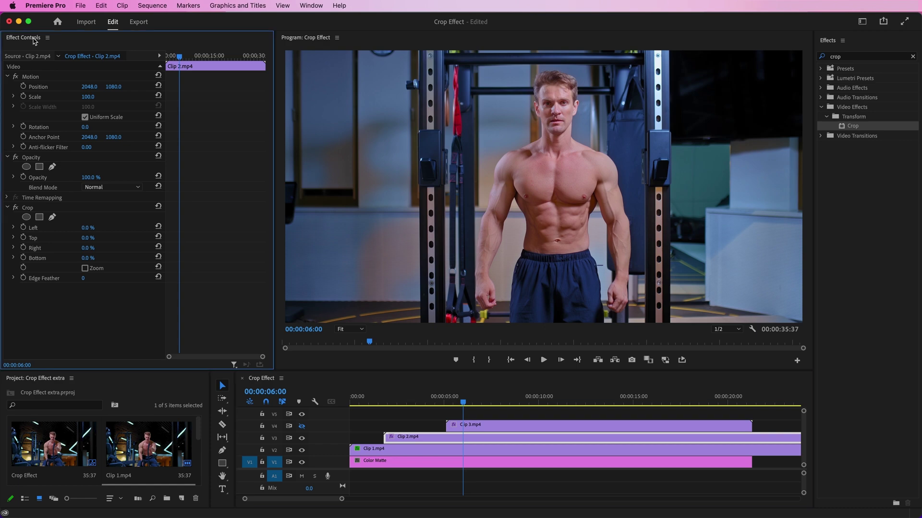
click(23, 86)
drag(84, 86, 94, 88)
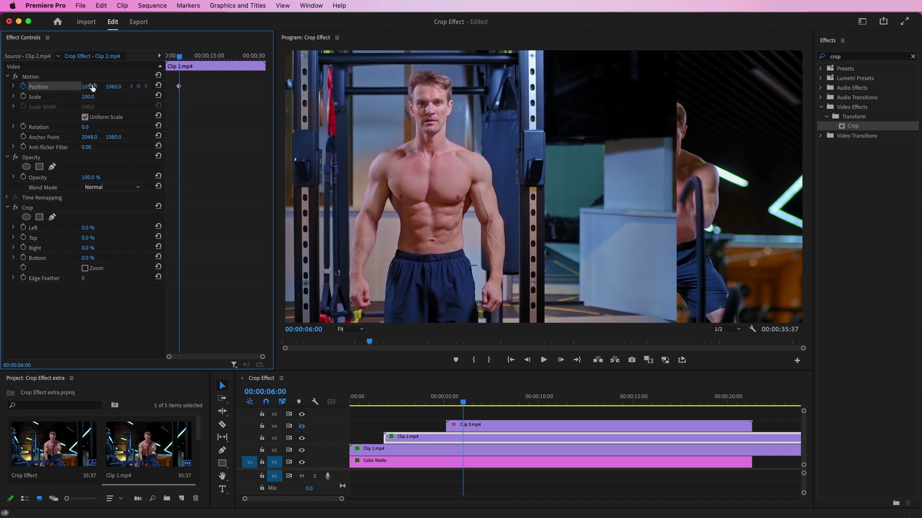
click(23, 228)
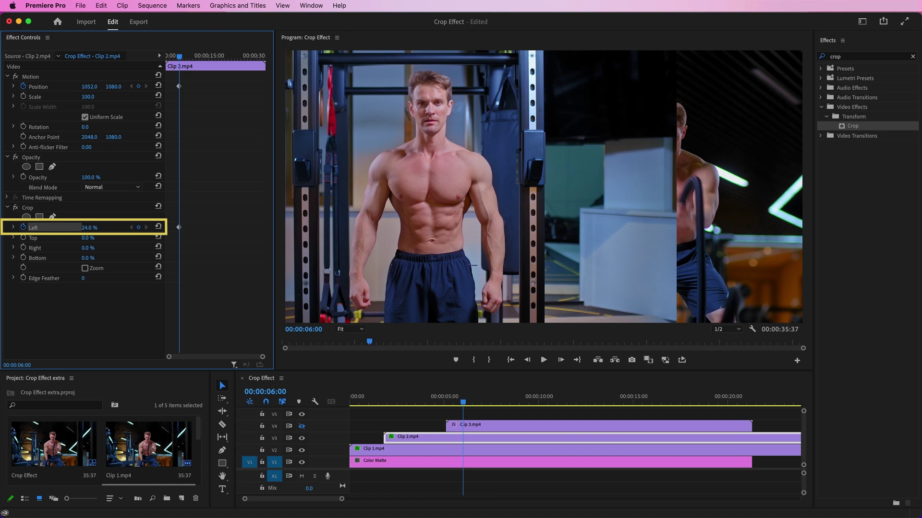
click(23, 248)
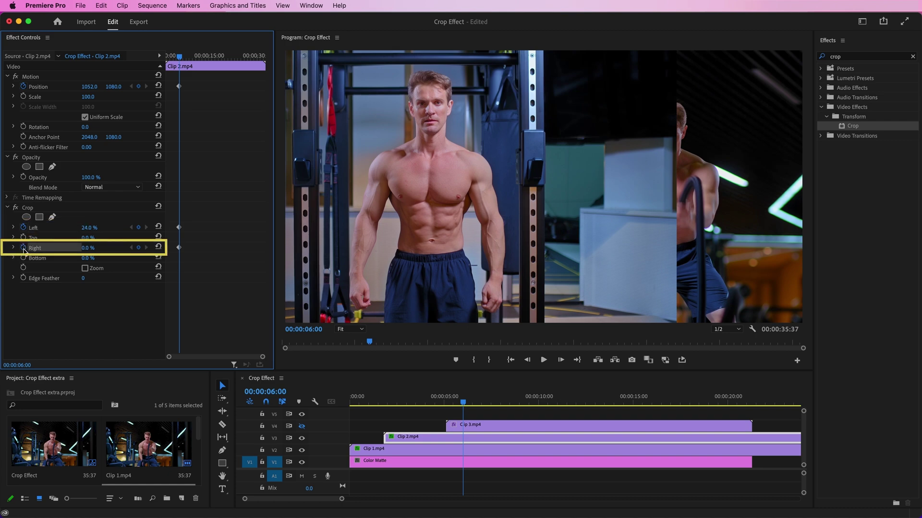
drag(84, 249, 94, 247)
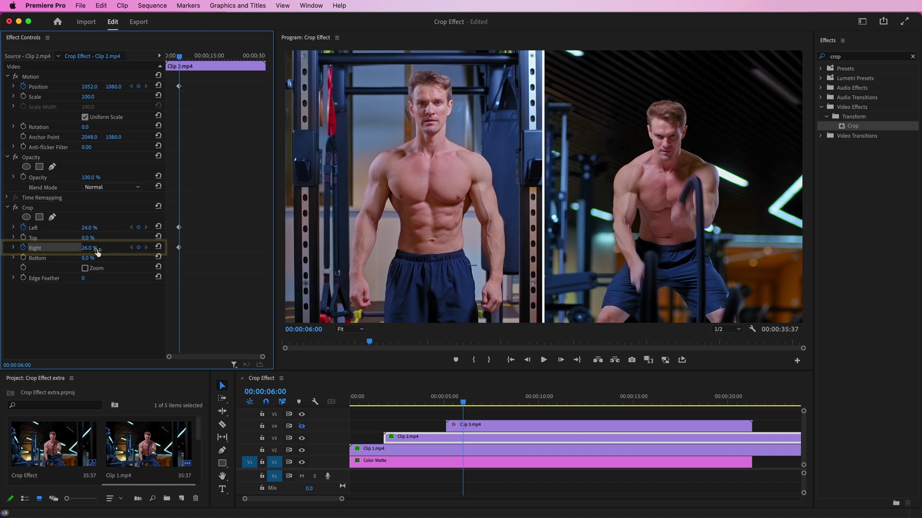
- At the 4-second mark, set Clip 2's Position X to -1009, off-screen left
click(401, 452)
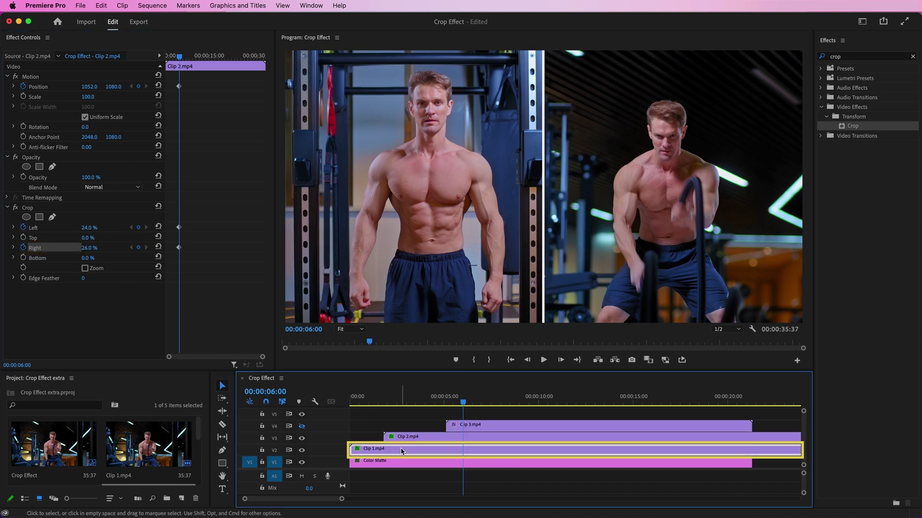
click(177, 54)
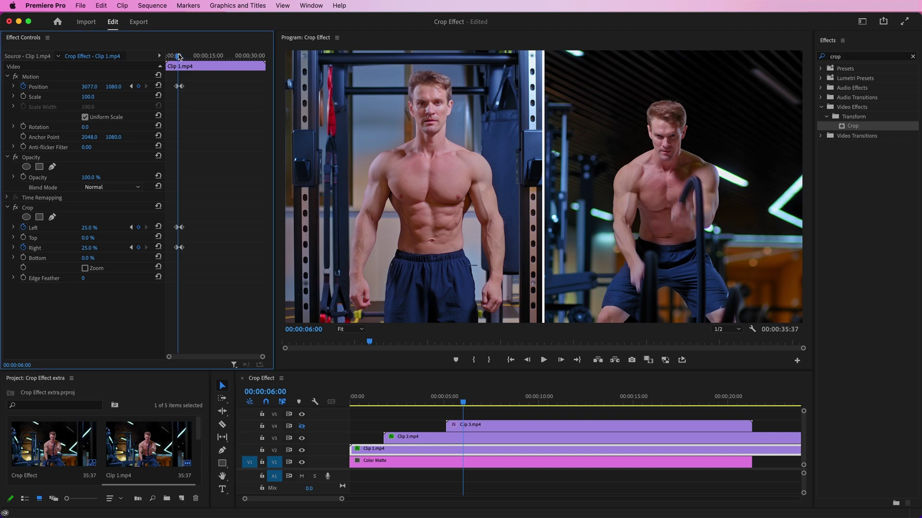
click(460, 436)
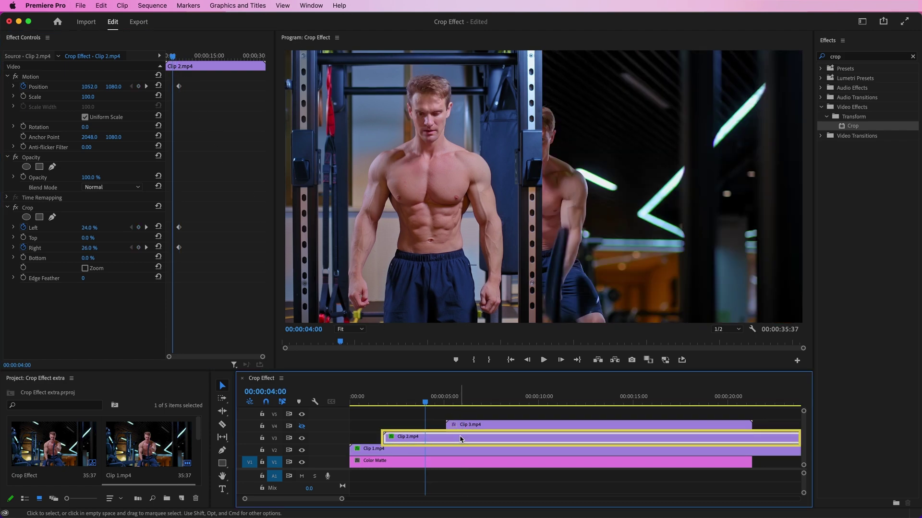
drag(92, 88, 33, 89)
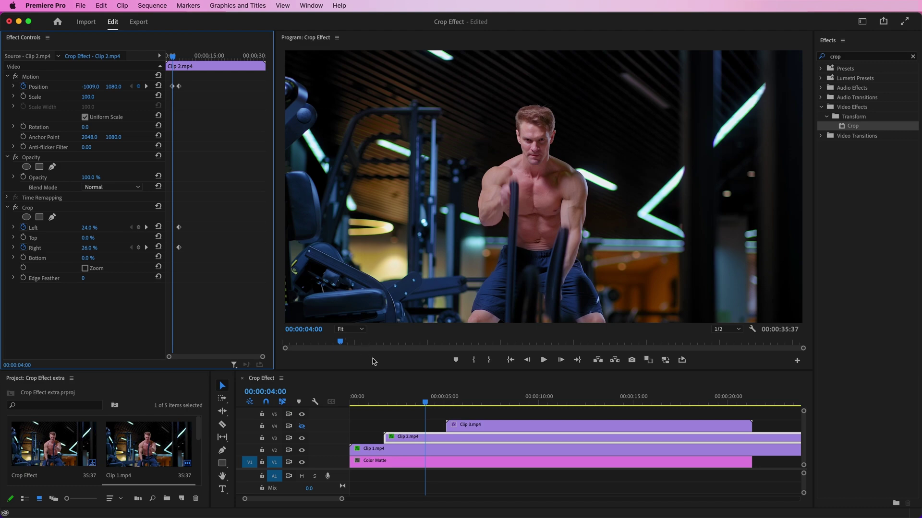
drag(426, 403, 353, 401)
key(space)
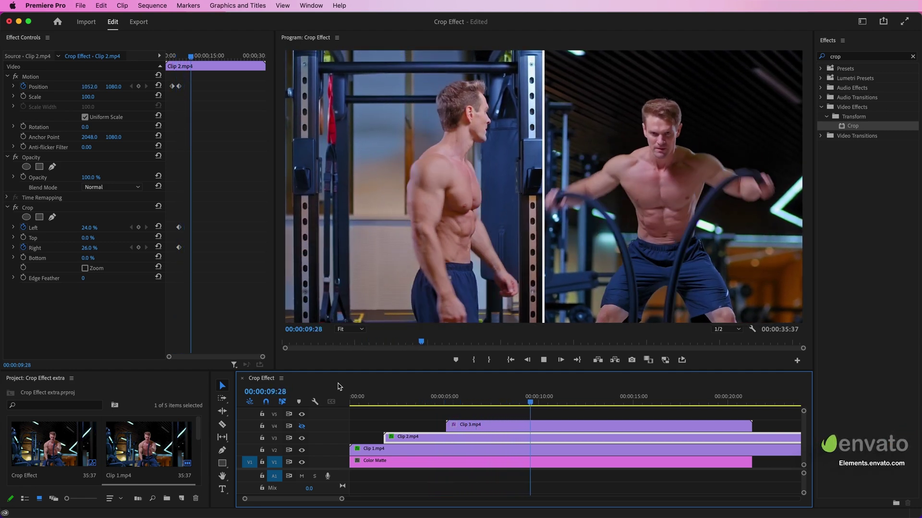
drag(546, 401, 520, 416)
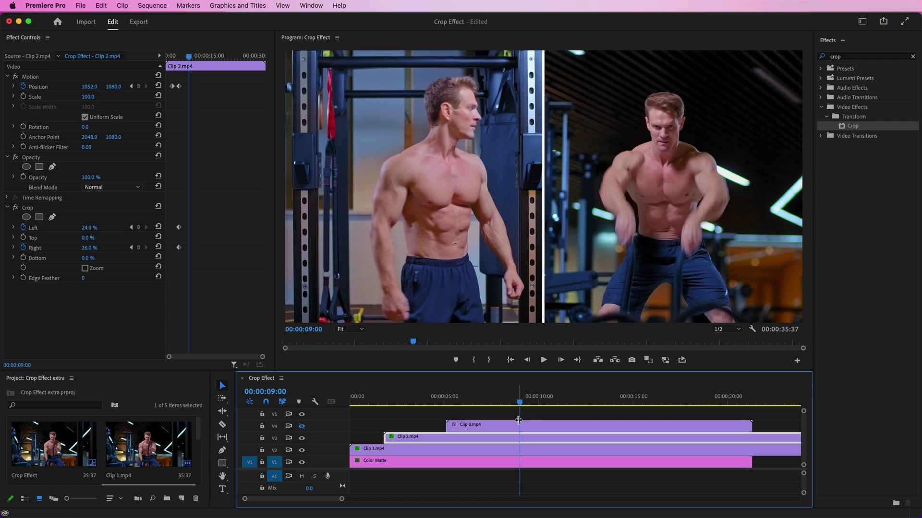
- Add 9-second Position, Crop Left and Crop Right keyframes to Clip 1
click(520, 451)
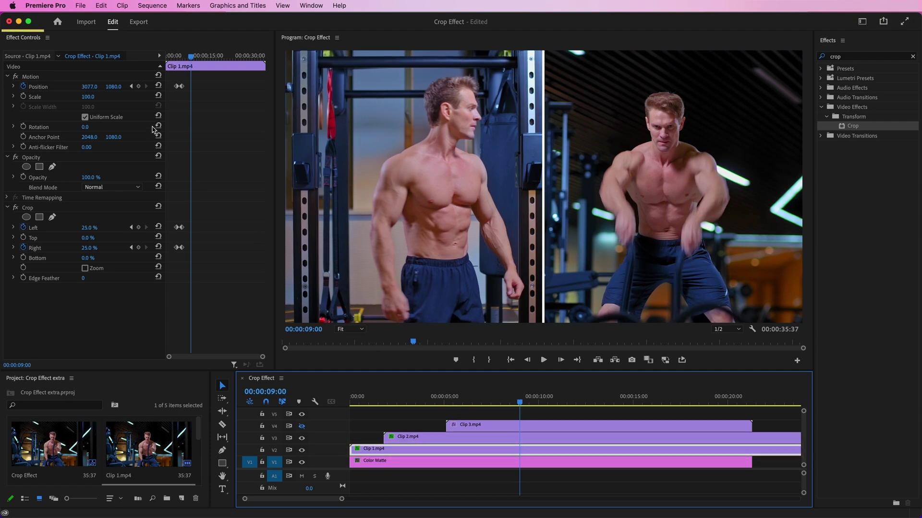
click(138, 87)
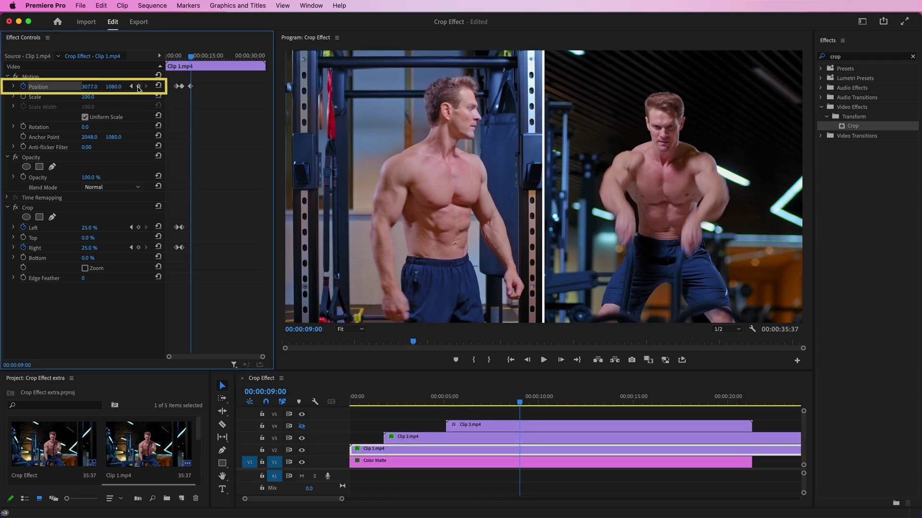
click(139, 228)
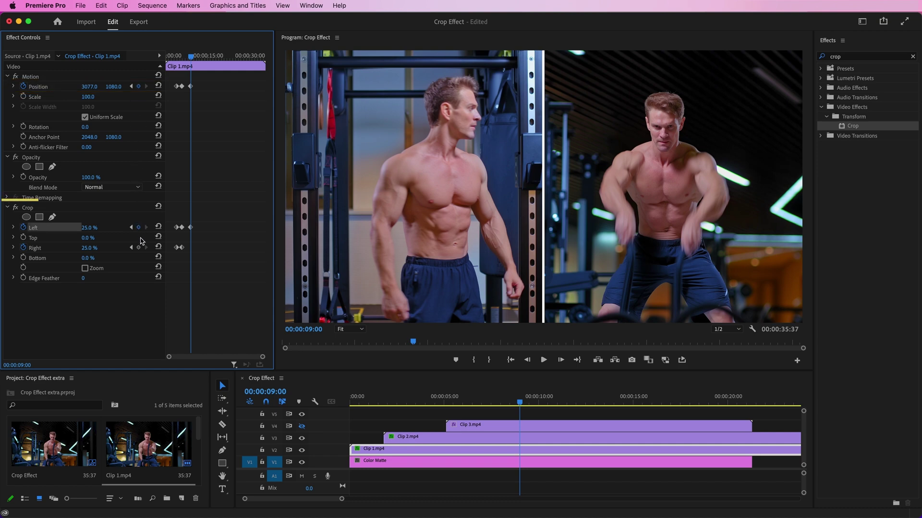
click(140, 248)
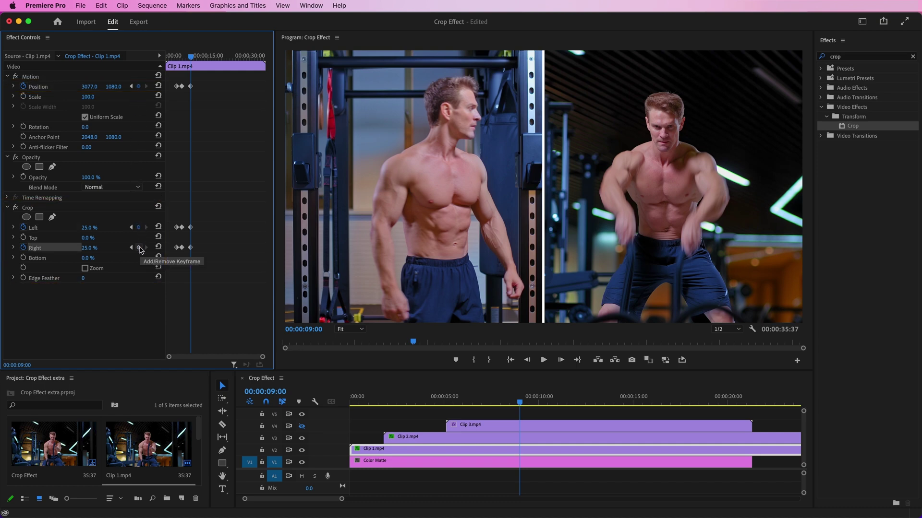
- Add 9-second Position and Crop Left keyframes to Clip 2
click(425, 437)
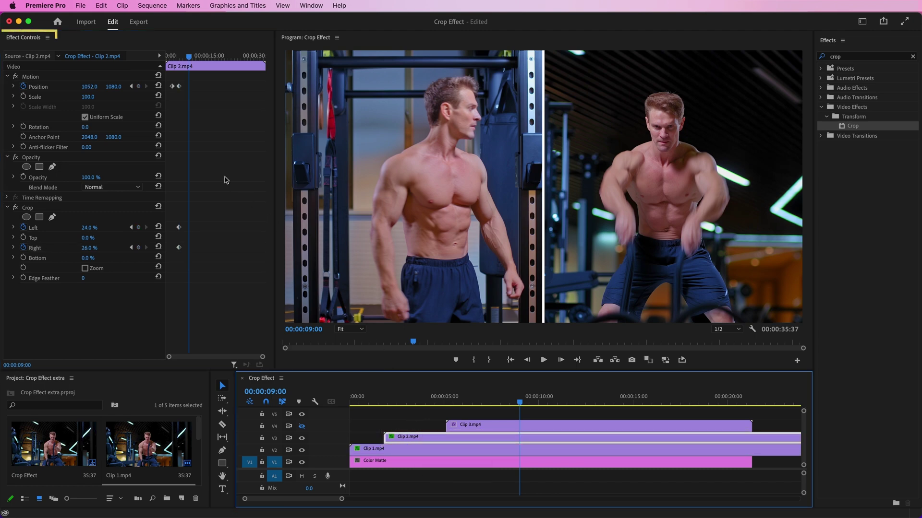
click(139, 86)
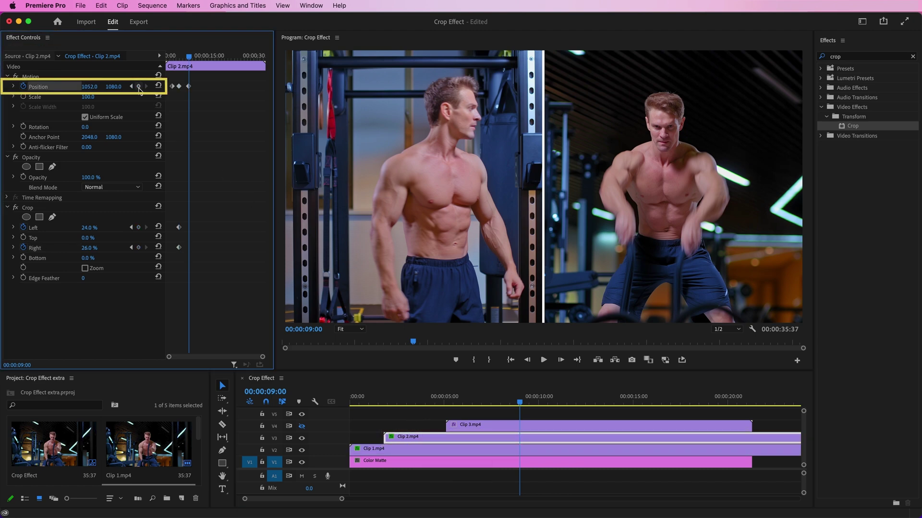
click(139, 227)
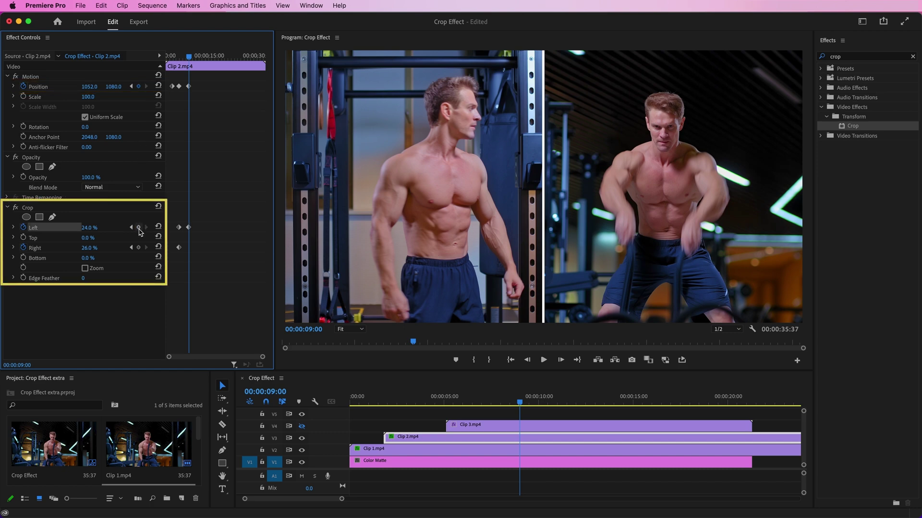
- Add Clip 2's 9-second Crop Right keyframe, show V4, and keyframe Clip 3 at Position X 4307
click(139, 248)
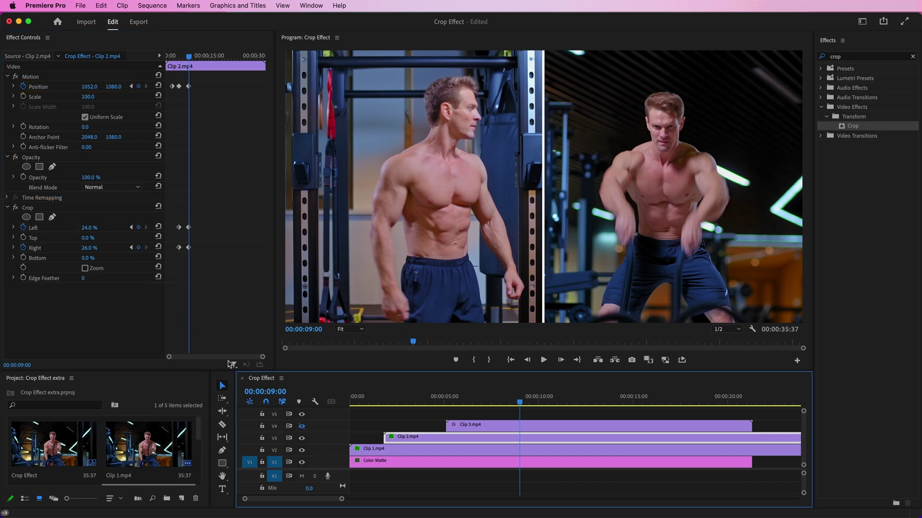
click(301, 425)
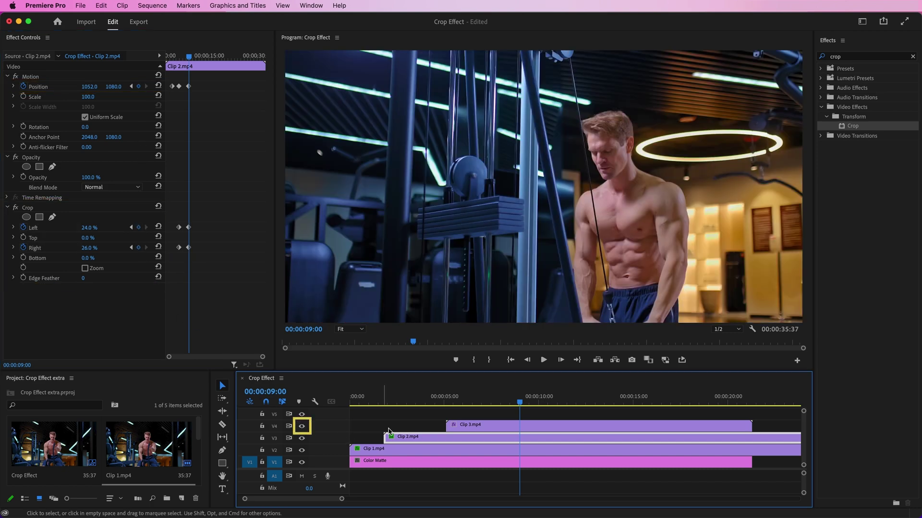
click(504, 431)
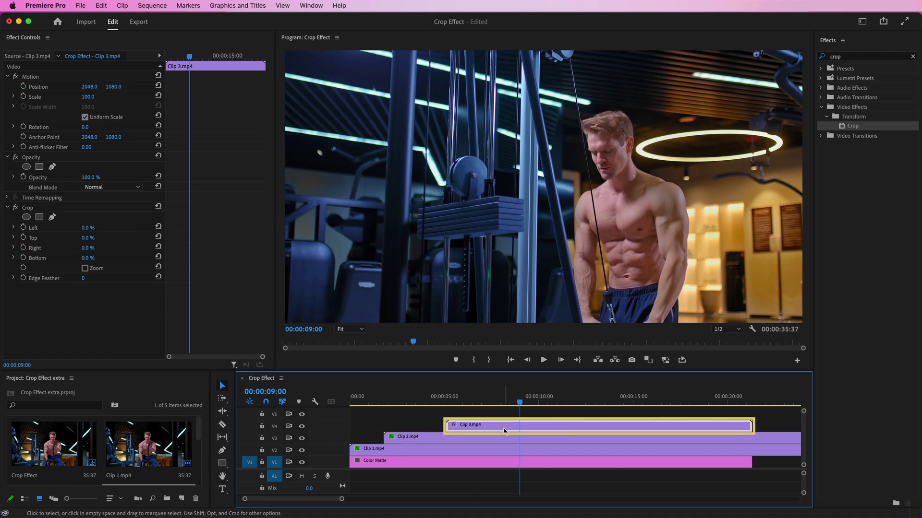
click(23, 87)
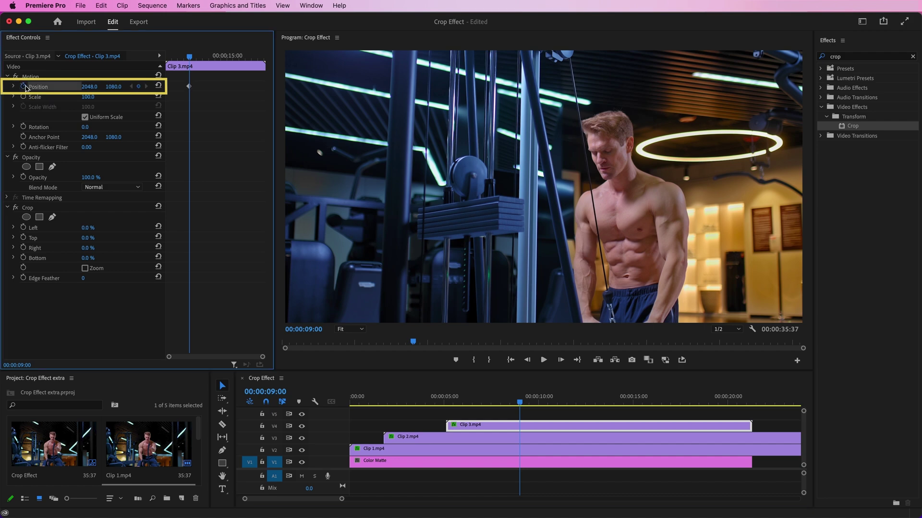
drag(89, 88, 93, 87)
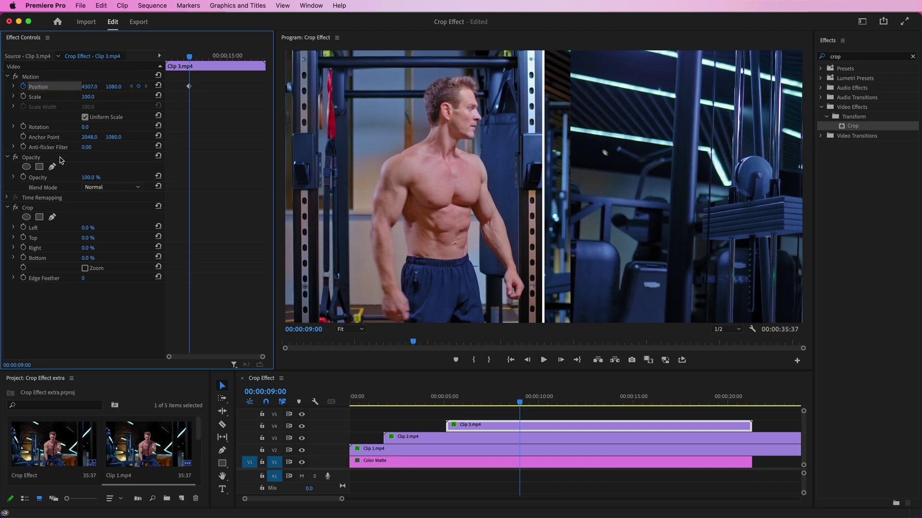
- Keyframe Clip 3's crop at 45% left and 19% right
click(23, 227)
drag(89, 228, 91, 248)
click(23, 247)
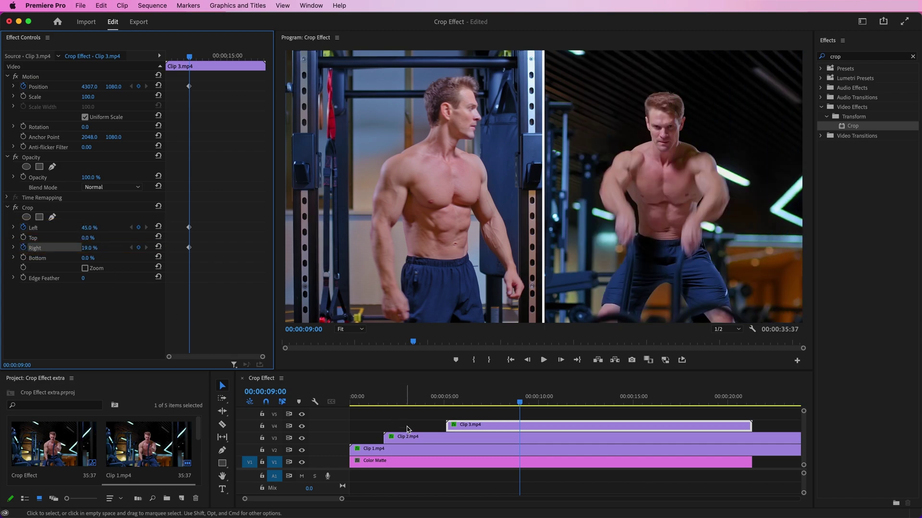
- At 11 seconds, move Clip 2 to Position X 555 and increase its right crop to 34%
click(415, 438)
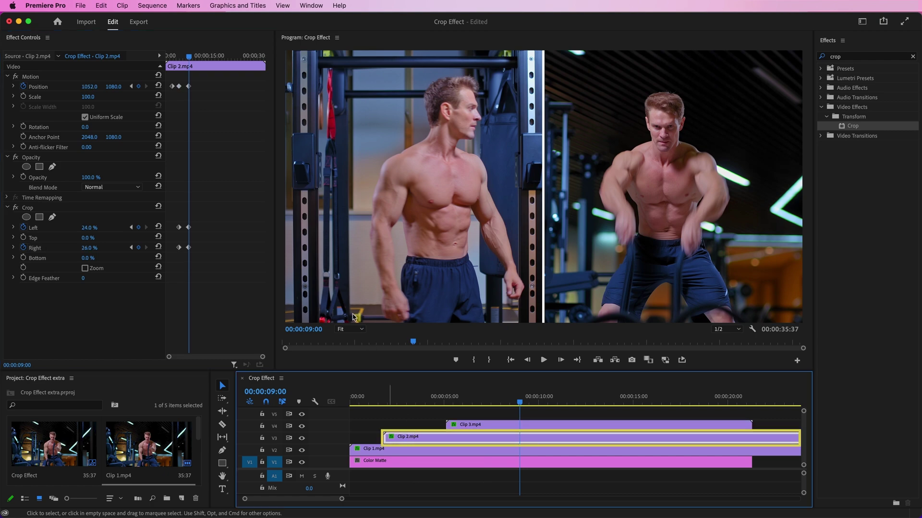
drag(191, 56, 197, 58)
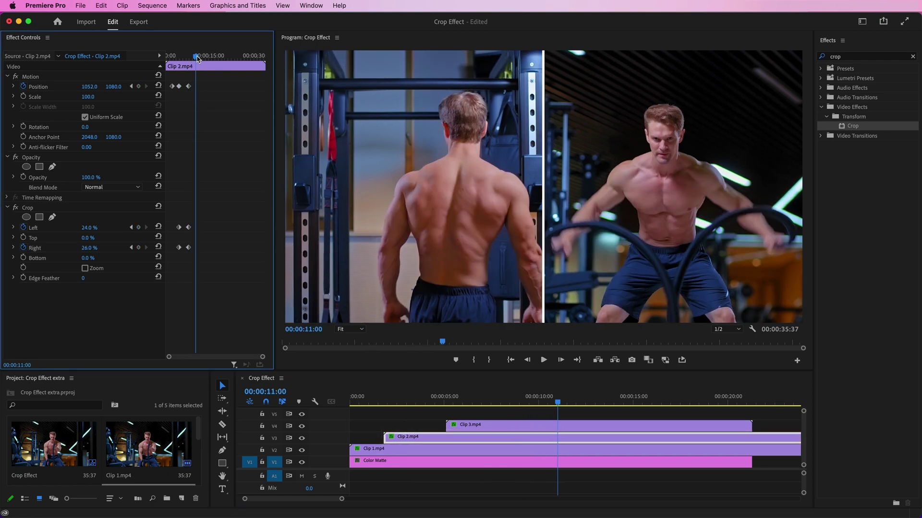
drag(89, 87, 15, 87)
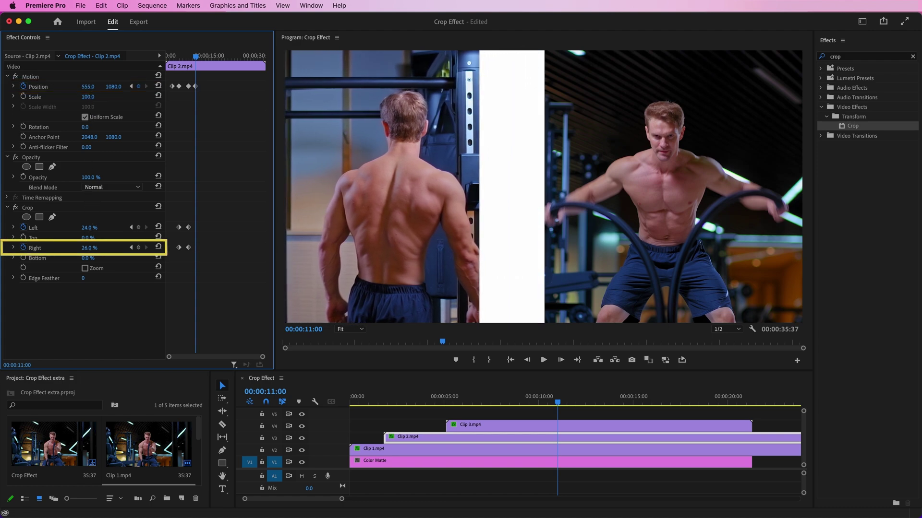
mouse_move(89, 247)
mouse_down()
mouse_move(115, 248)
mouse_move(105, 248)
mouse_up()
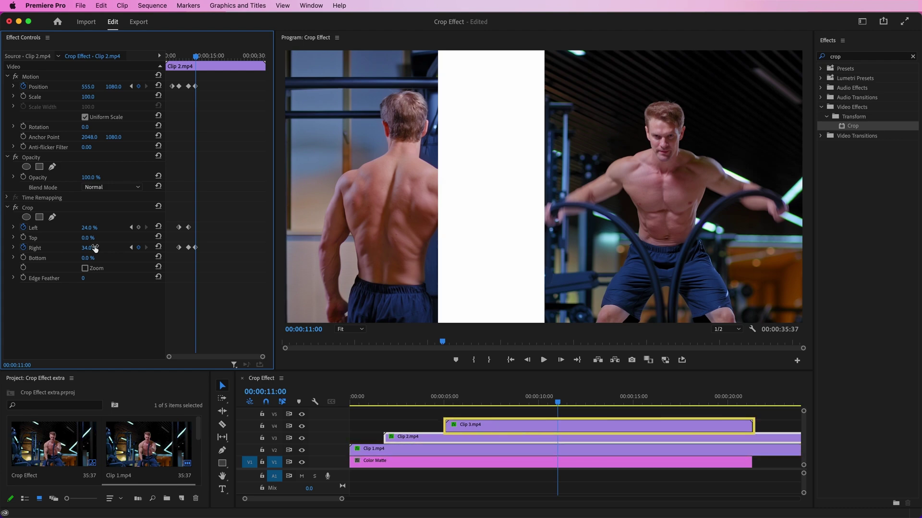
- Move Clip 1 to Position X 2011 and increase its left crop to 31%
click(422, 446)
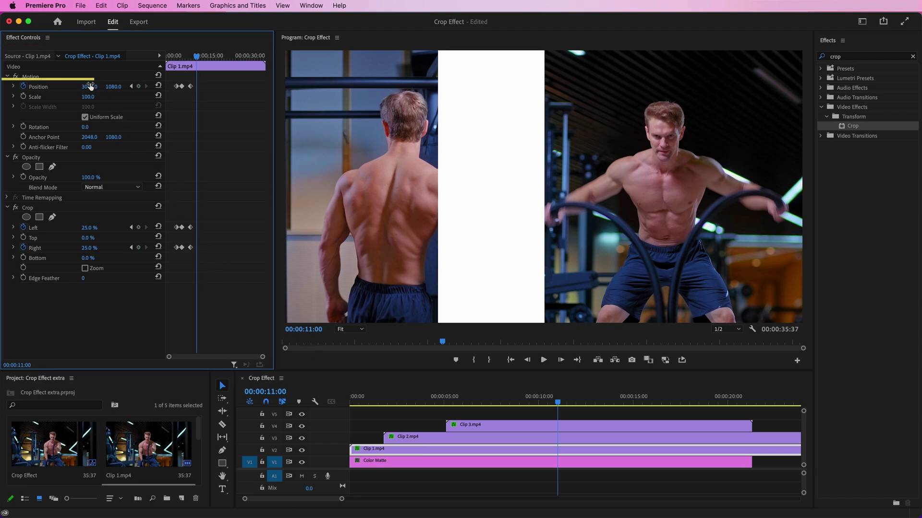
drag(95, 91, 48, 91)
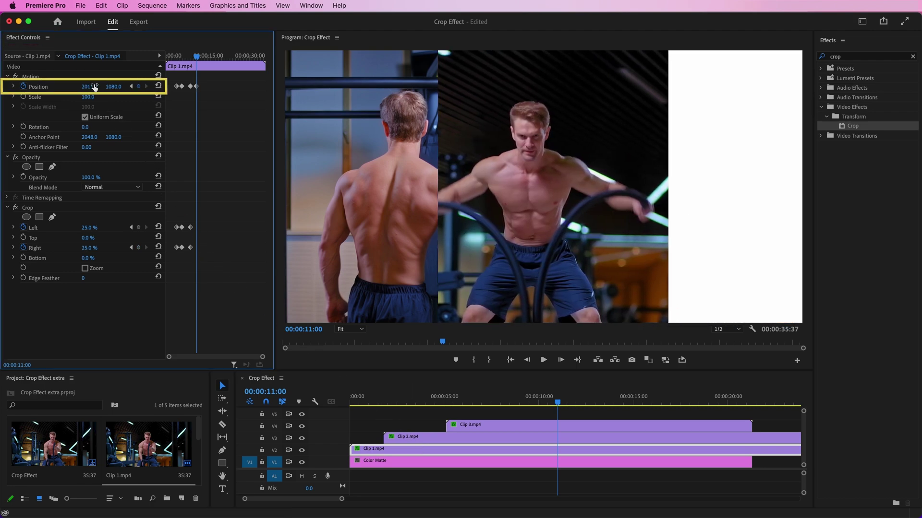
drag(91, 228, 94, 246)
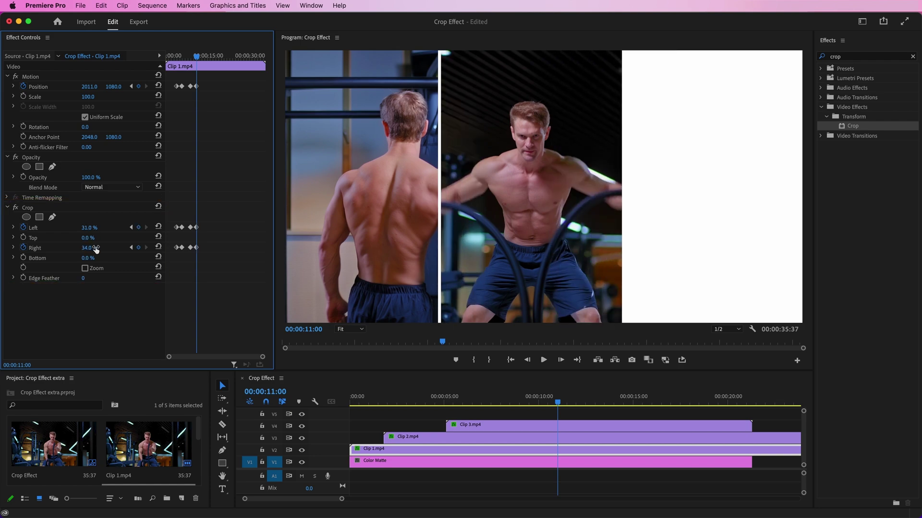
- Keyframe Clip 3's Position X from 4307 to 2892 at 11 seconds, filling the right panel
click(510, 427)
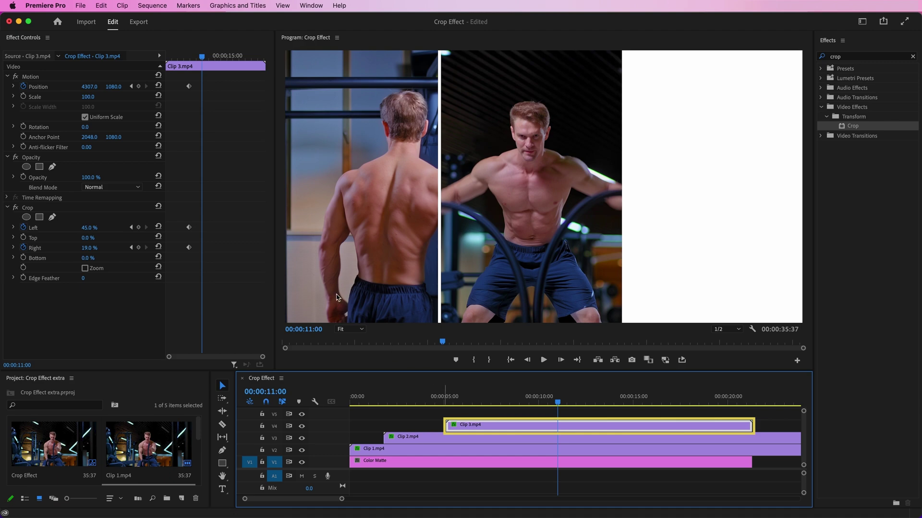
click(94, 86)
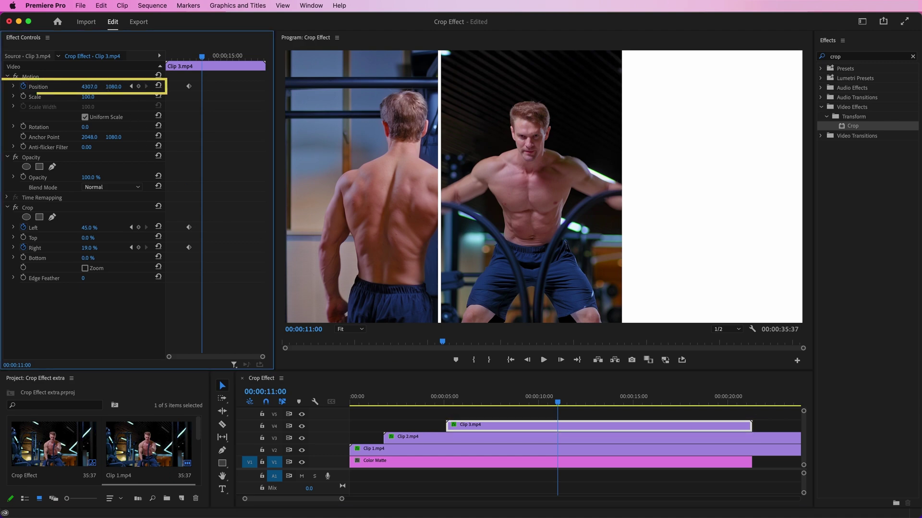
drag(95, 87, 34, 87)
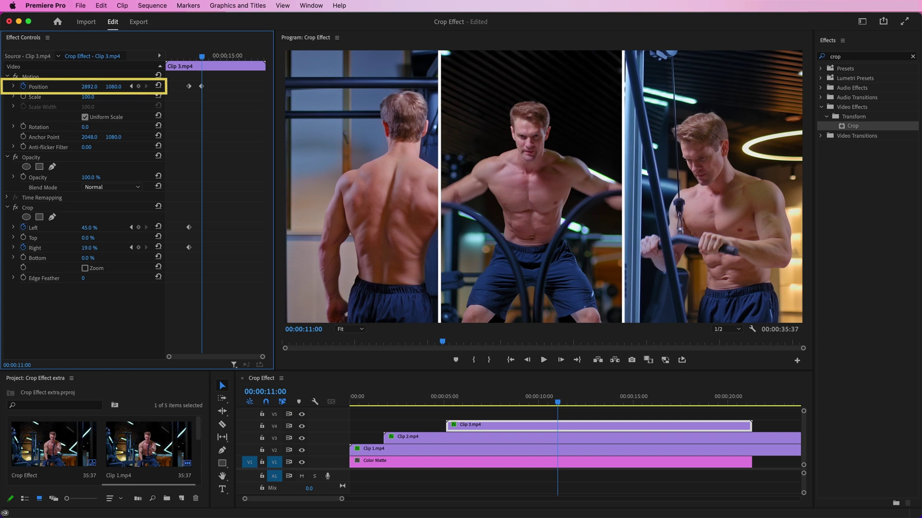
- Render the Crop Effect sequence's work area from 00:00:00:00
drag(381, 398, 344, 399)
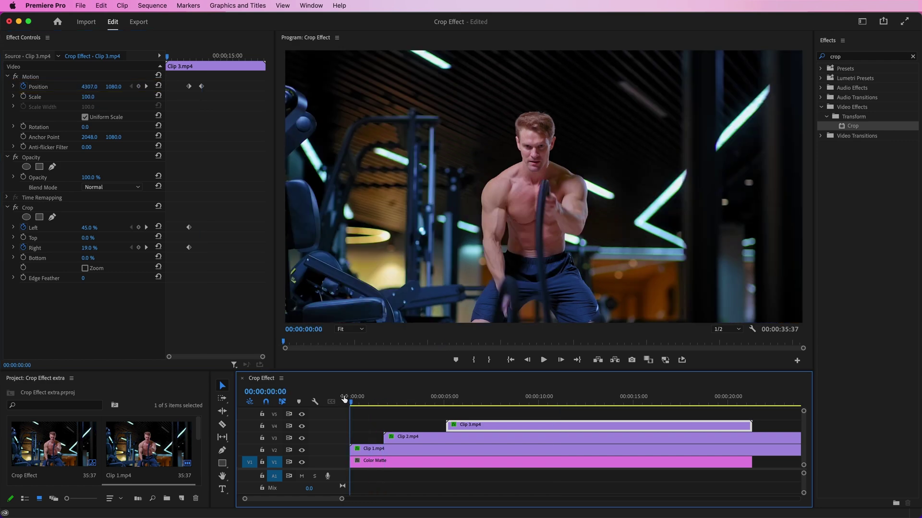
key(Return)
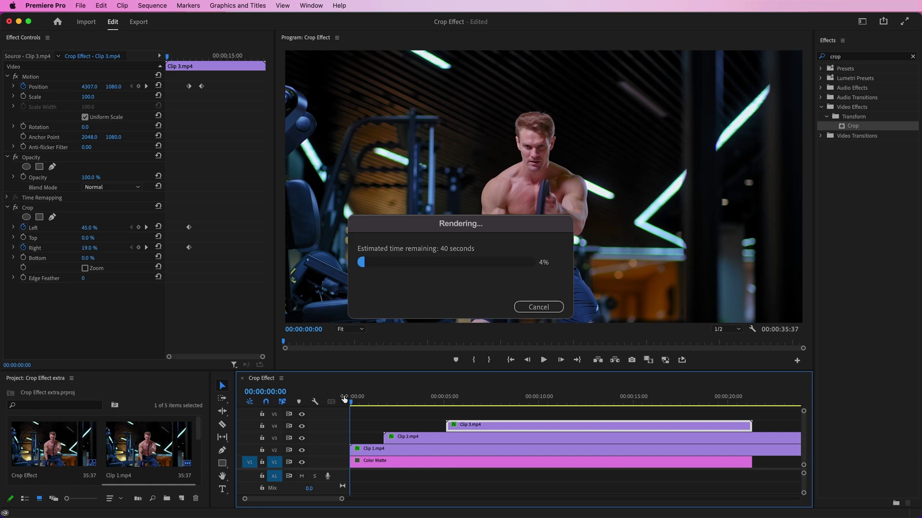